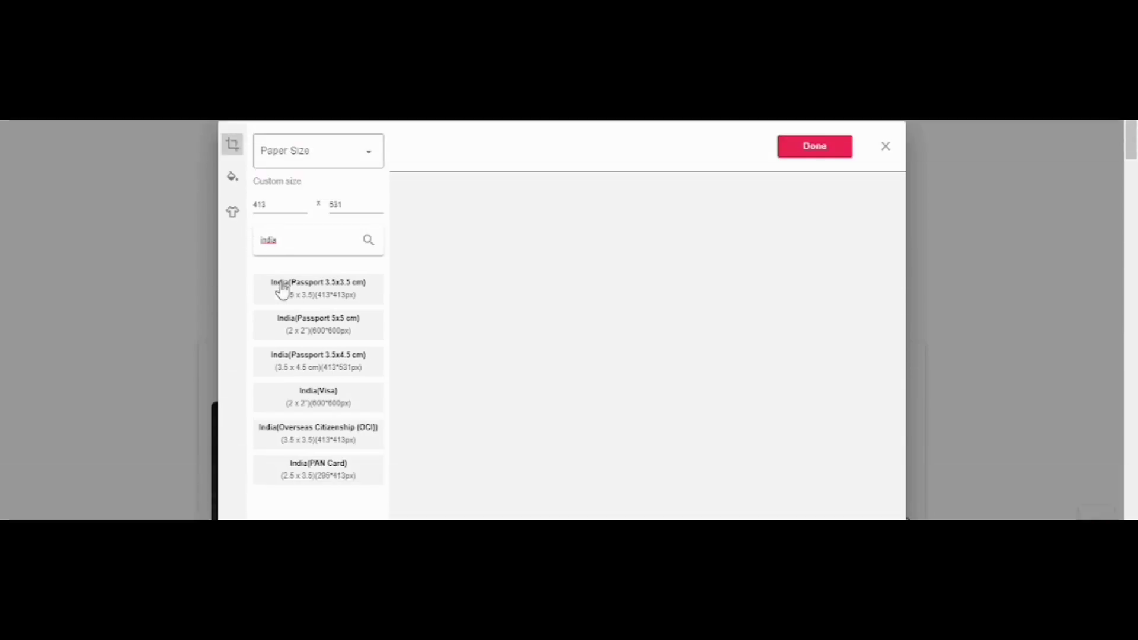
Step: Apply the India Passport 3.5x4.5 cm size on a 3.5 x 5 inch (3R)(L) paper sheet
{"action": "left_click", "coordinate": [289, 368]}
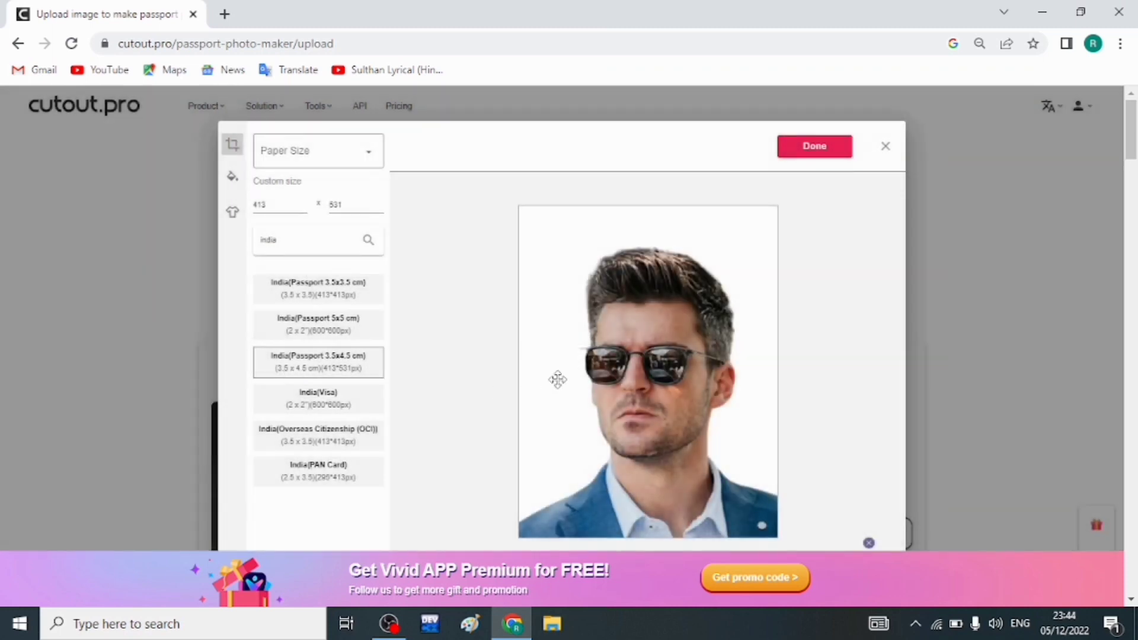
{"action": "left_click", "coordinate": [294, 158]}
{"action": "left_click", "coordinate": [296, 158]}
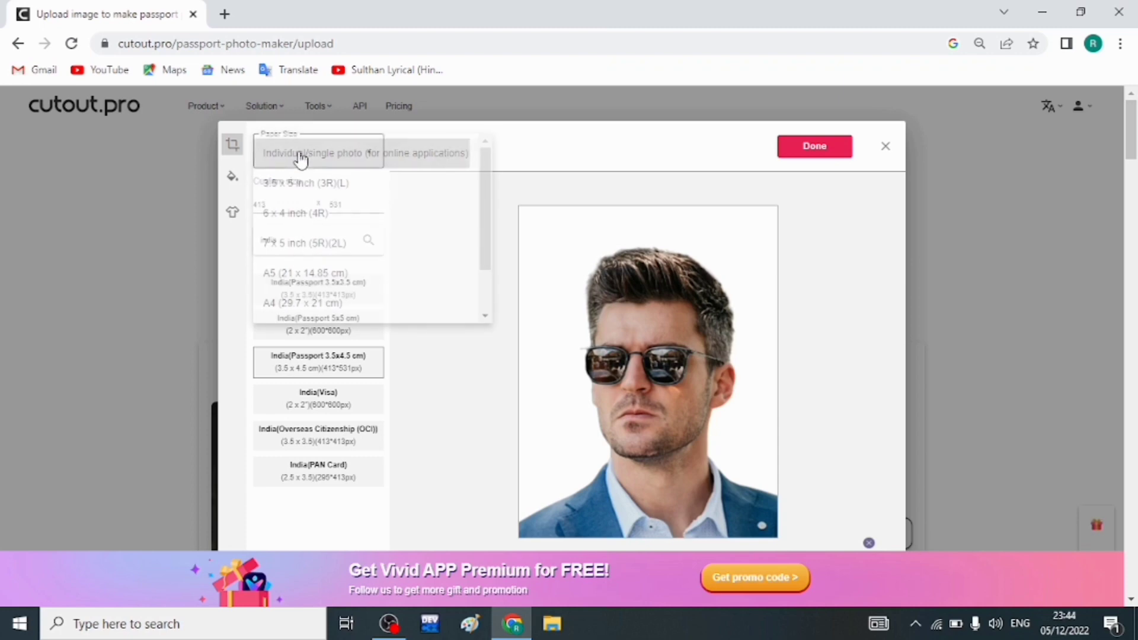
{"action": "left_click", "coordinate": [300, 159]}
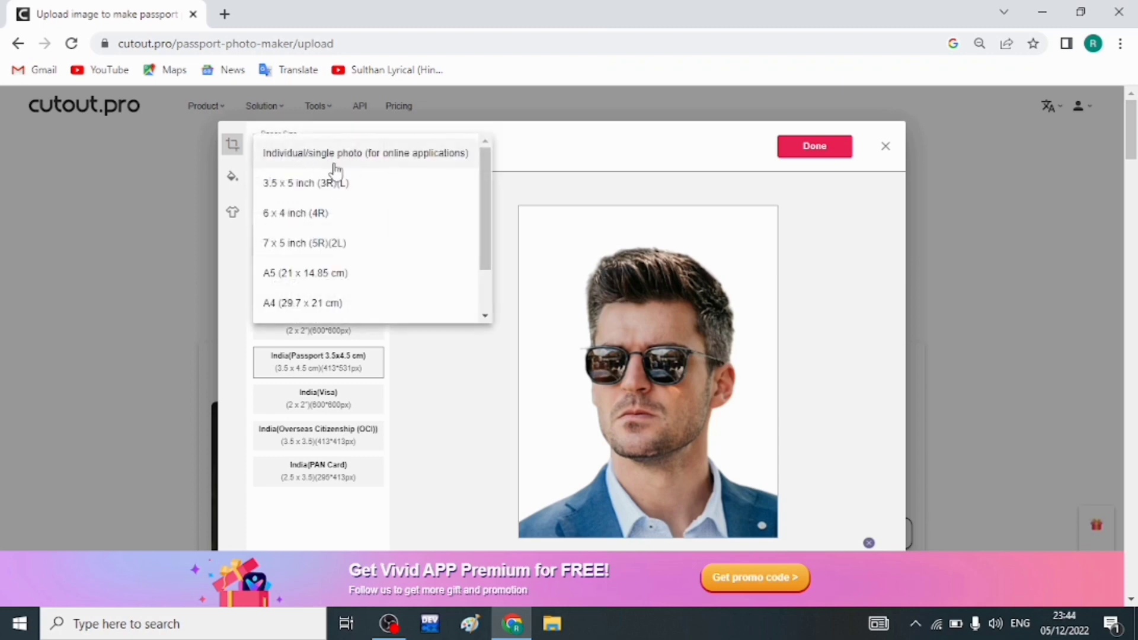
{"action": "left_click", "coordinate": [306, 185]}
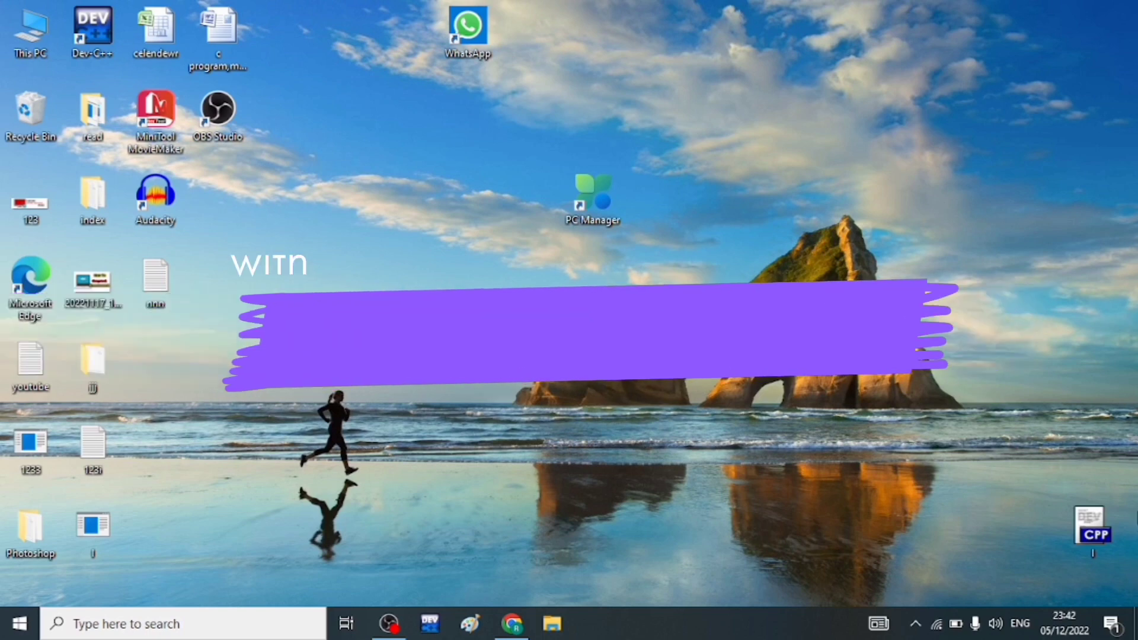
{"action": "right_click", "coordinate": [913, 76]}
{"action": "left_click", "coordinate": [943, 124]}
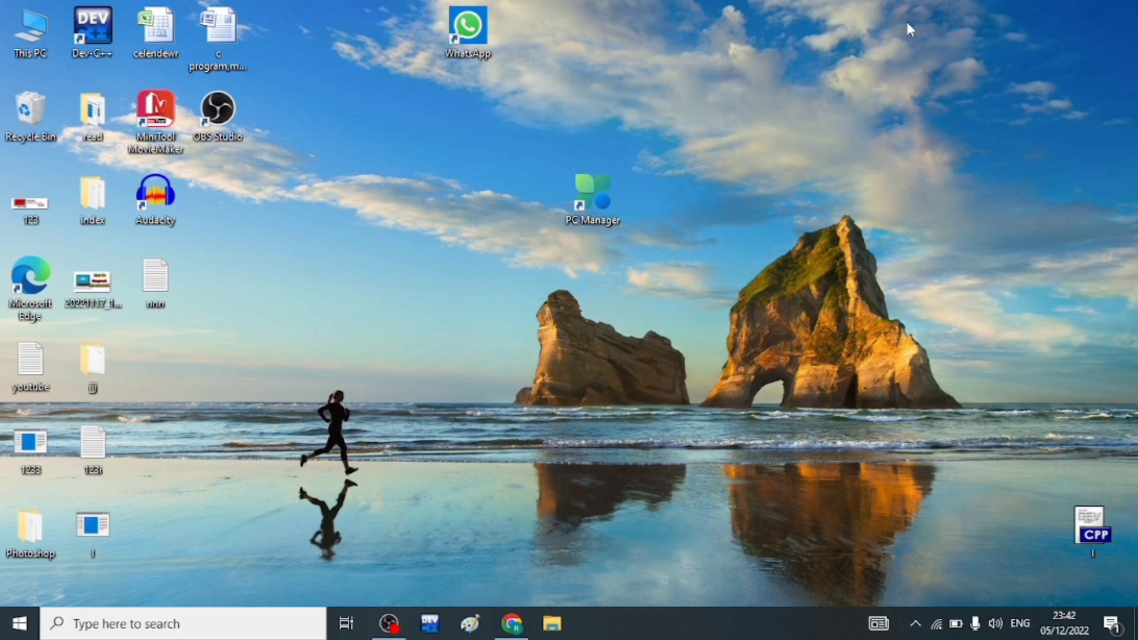
{"action": "right_click", "coordinate": [907, 24]}
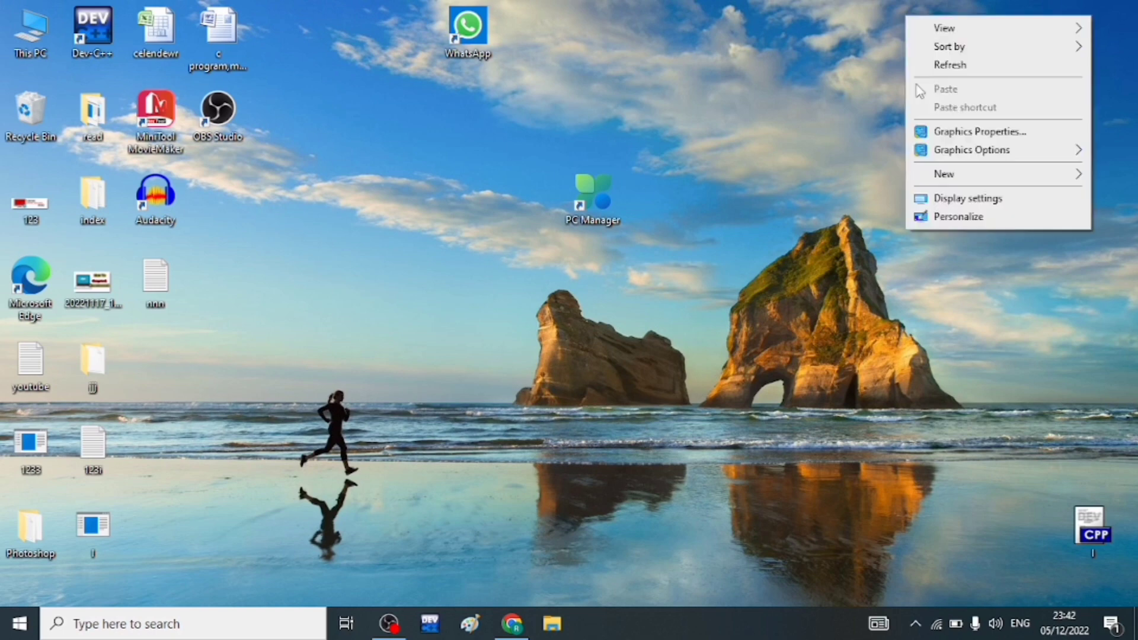
{"action": "left_click", "coordinate": [923, 68]}
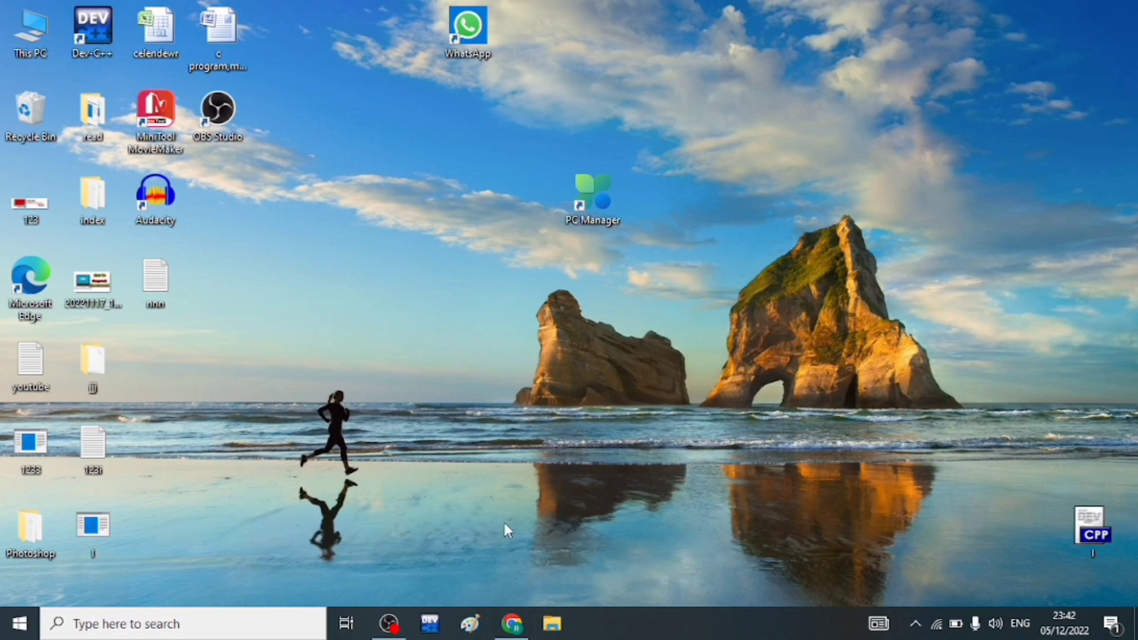
Step: In Chrome, search Google for 'cutout pro' and open the Passport Photo Maker result
{"action": "left_click", "coordinate": [512, 624]}
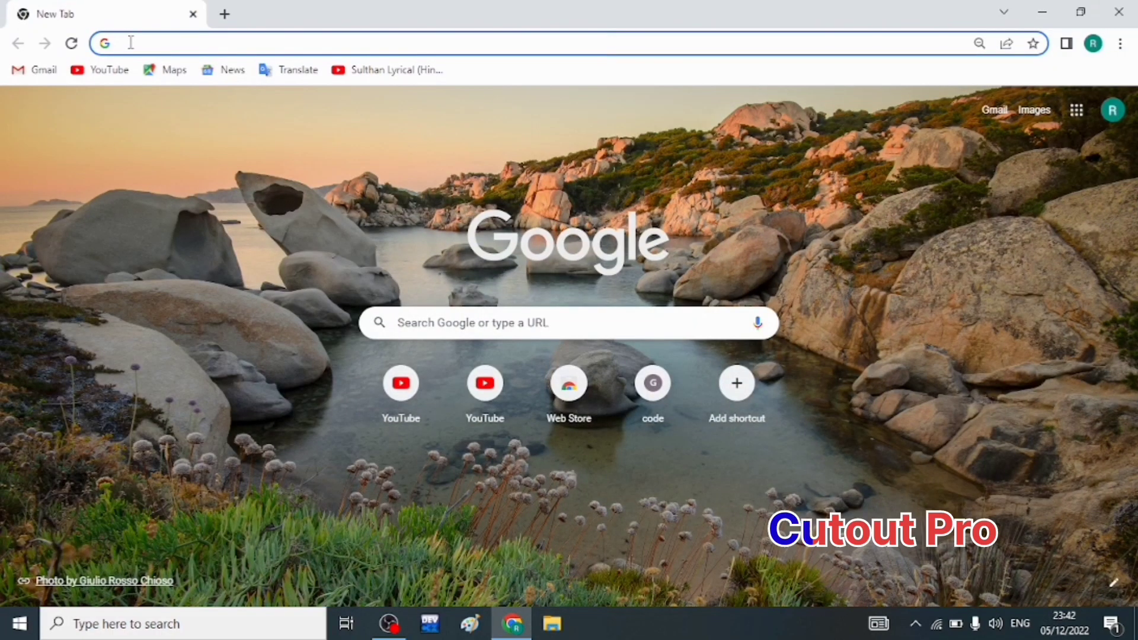
{"action": "type", "text": "cut"}
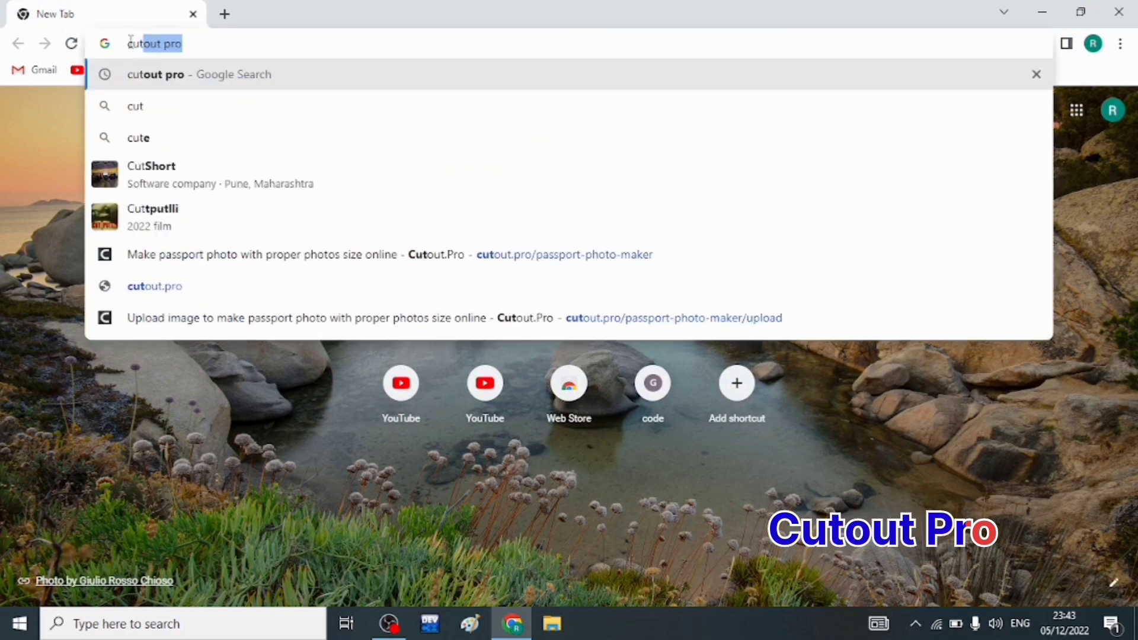
{"action": "key", "text": "Return"}
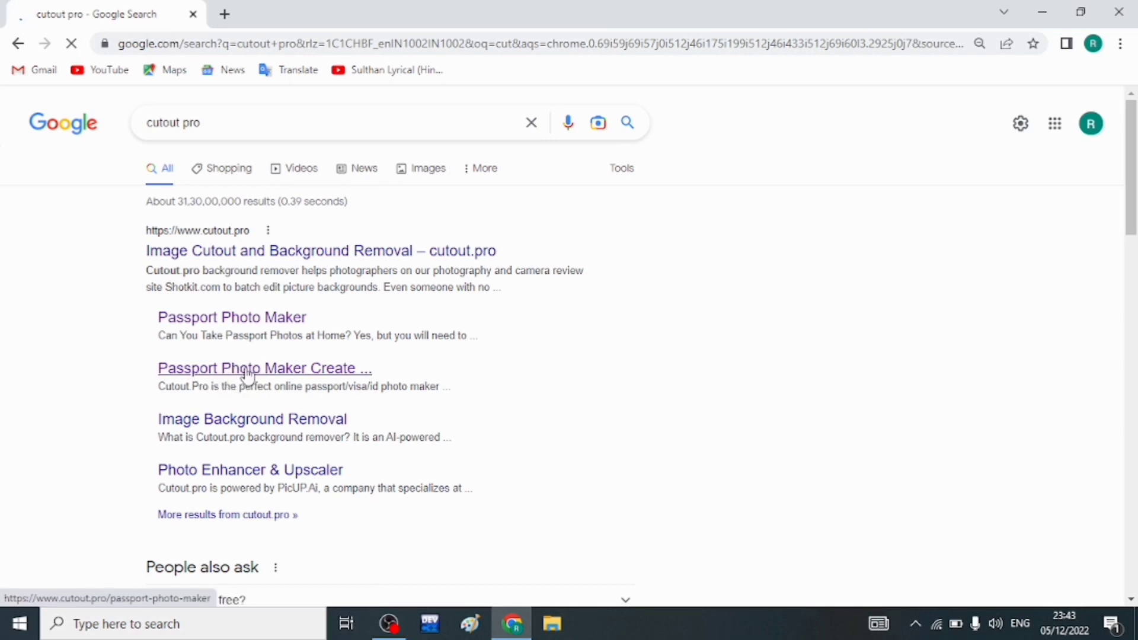
{"action": "left_click", "coordinate": [248, 369]}
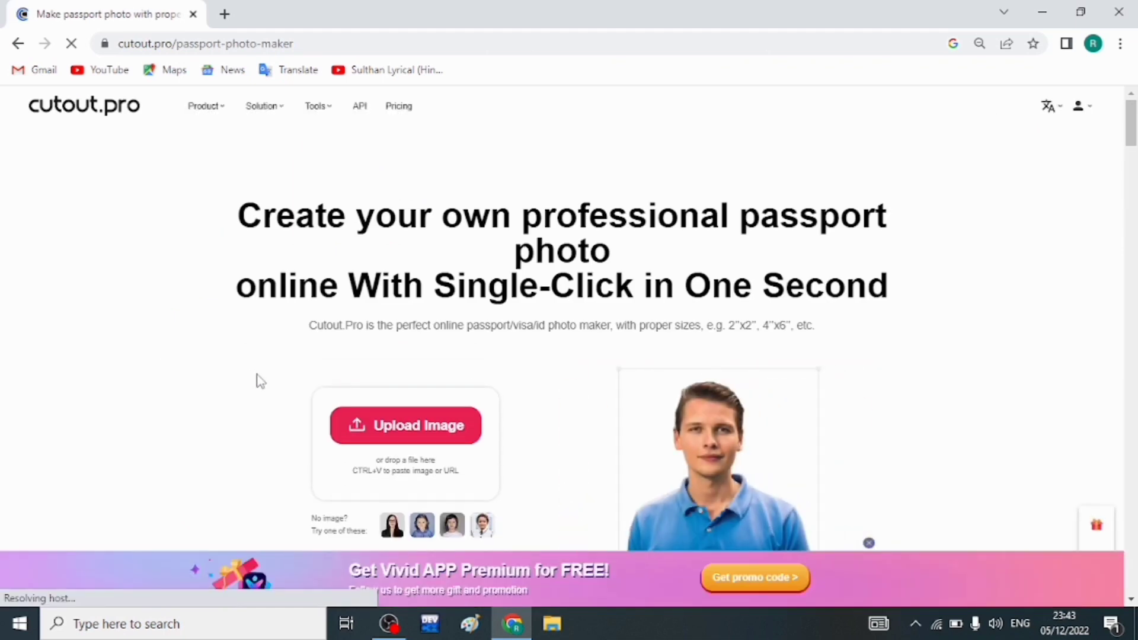
Step: Upload the 'ppt' JPG of the man from the 3D Objects folder
{"action": "left_click", "coordinate": [394, 435]}
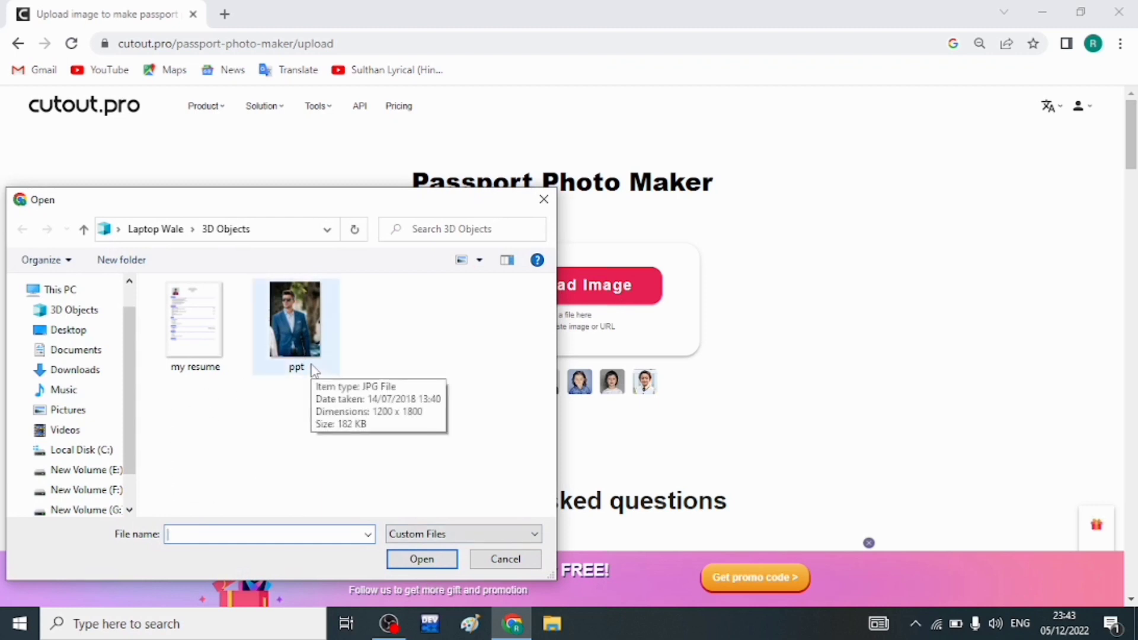
{"action": "left_click", "coordinate": [291, 354]}
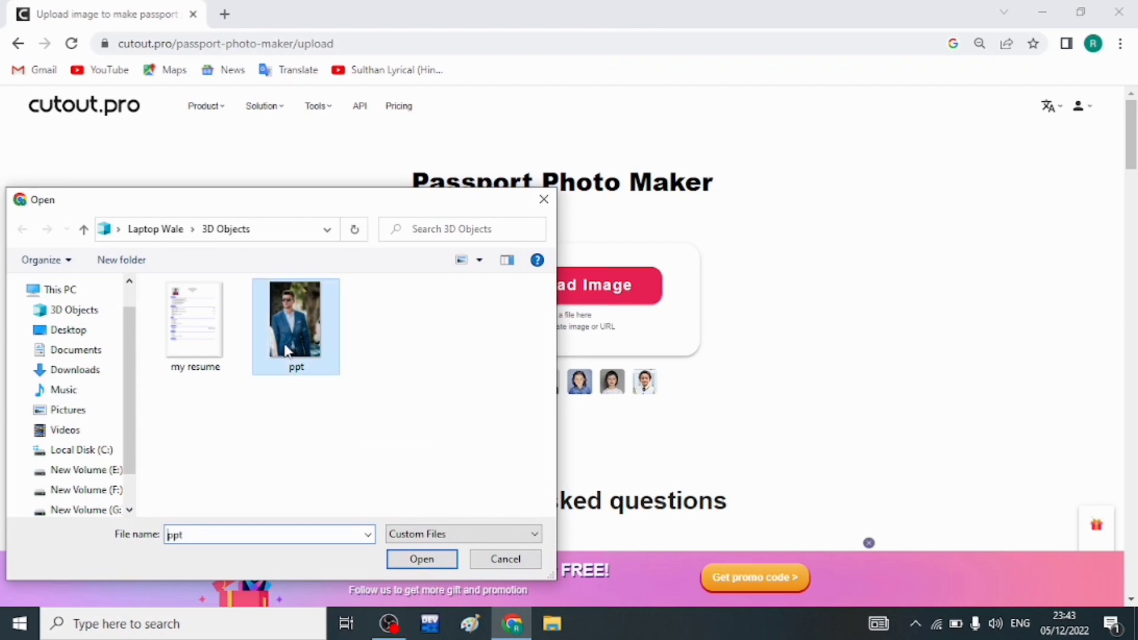
{"action": "left_click", "coordinate": [413, 564]}
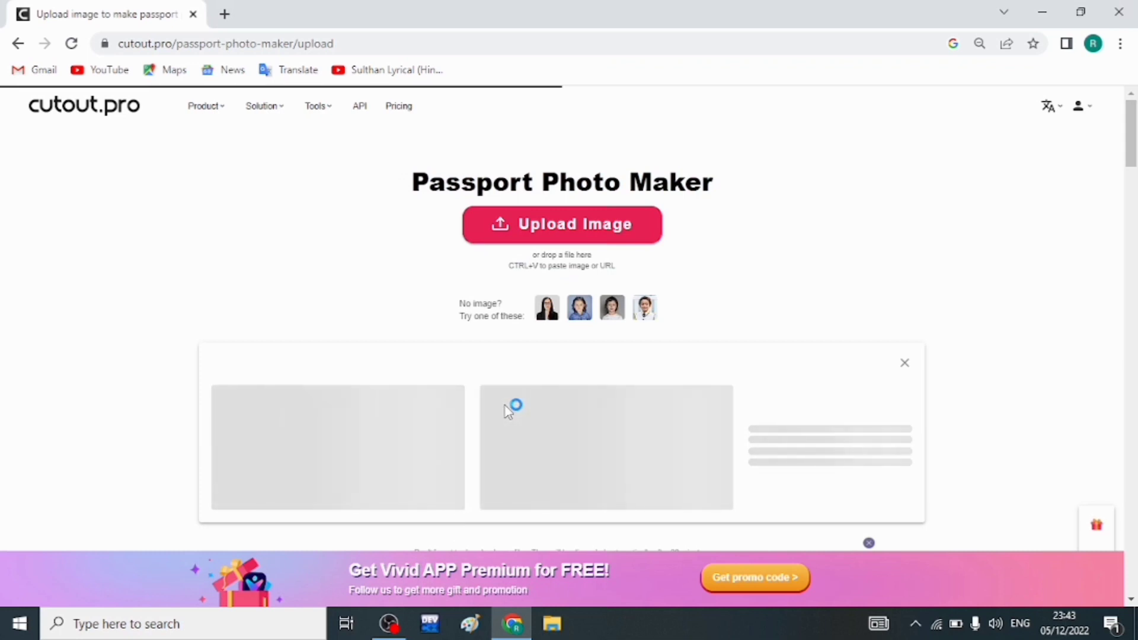
Step: Filter sizes by 'india' and apply the India Passport 3.5x4.5 cm (413x531 px) preset
{"action": "scroll", "coordinate": [505, 406], "scroll_direction": "down", "scroll_amount": 2}
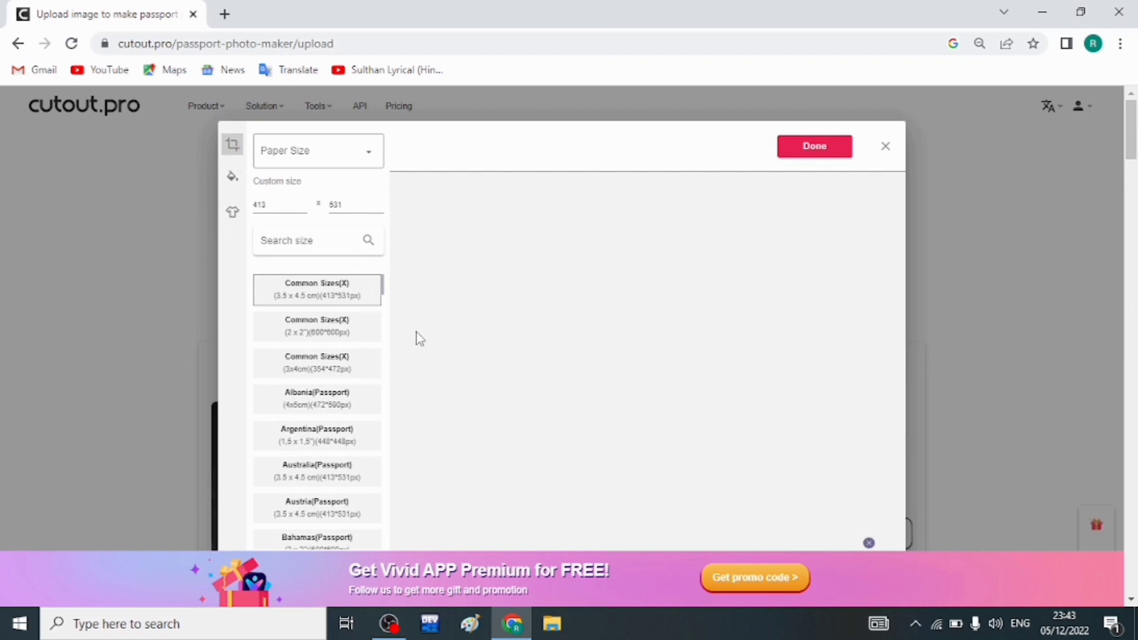
{"action": "left_click", "coordinate": [335, 237]}
{"action": "type", "text": "in"}
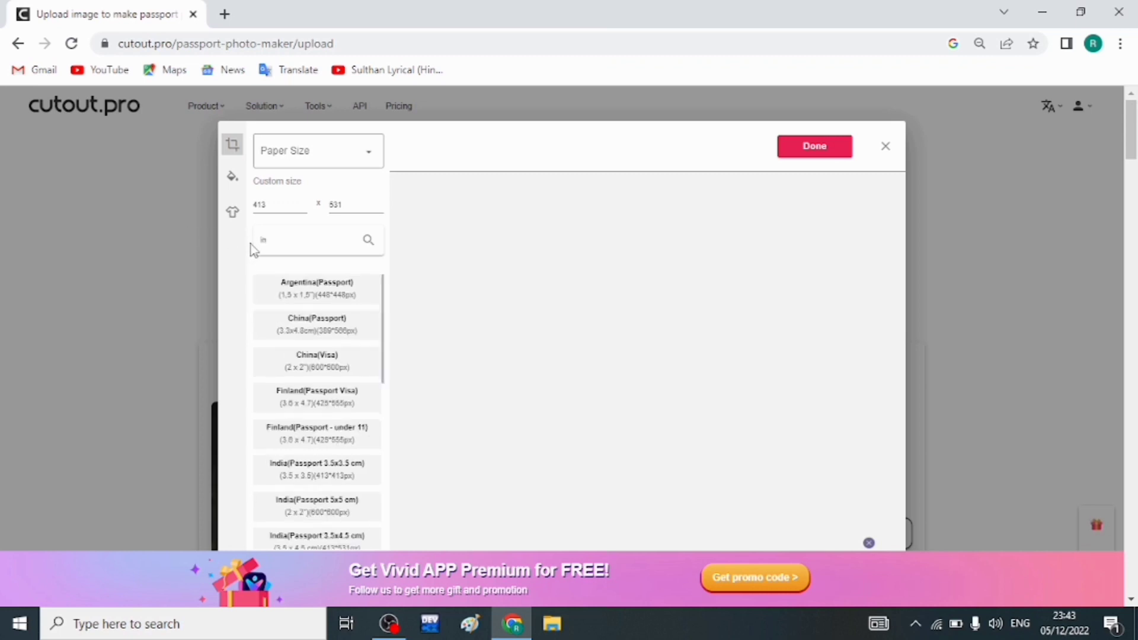
{"action": "type", "text": "dia"}
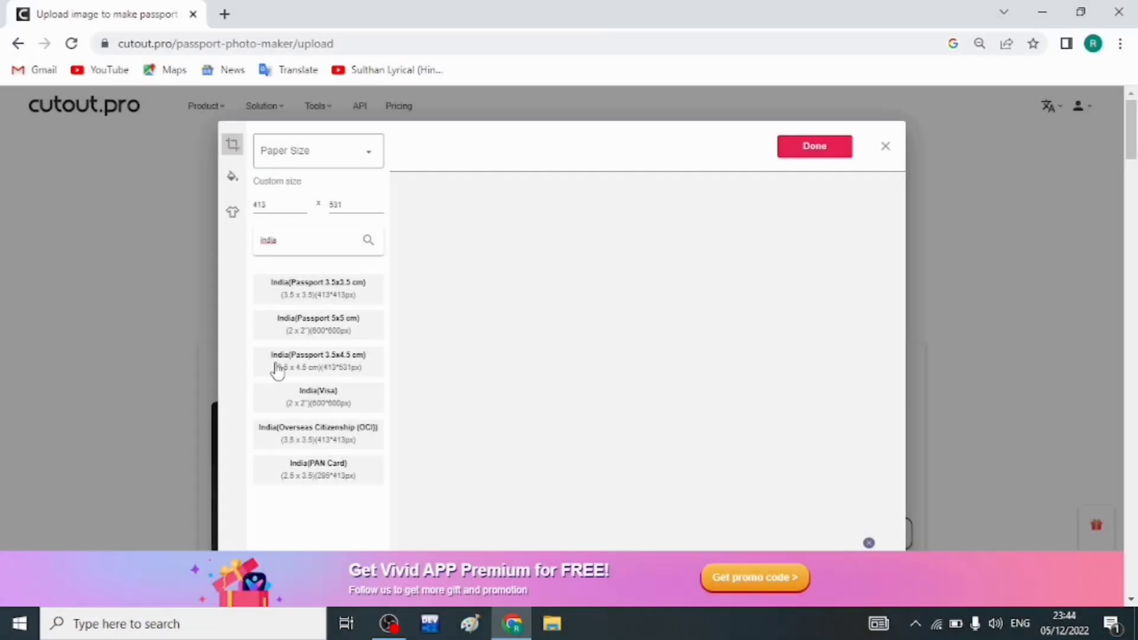
{"action": "left_click", "coordinate": [288, 364]}
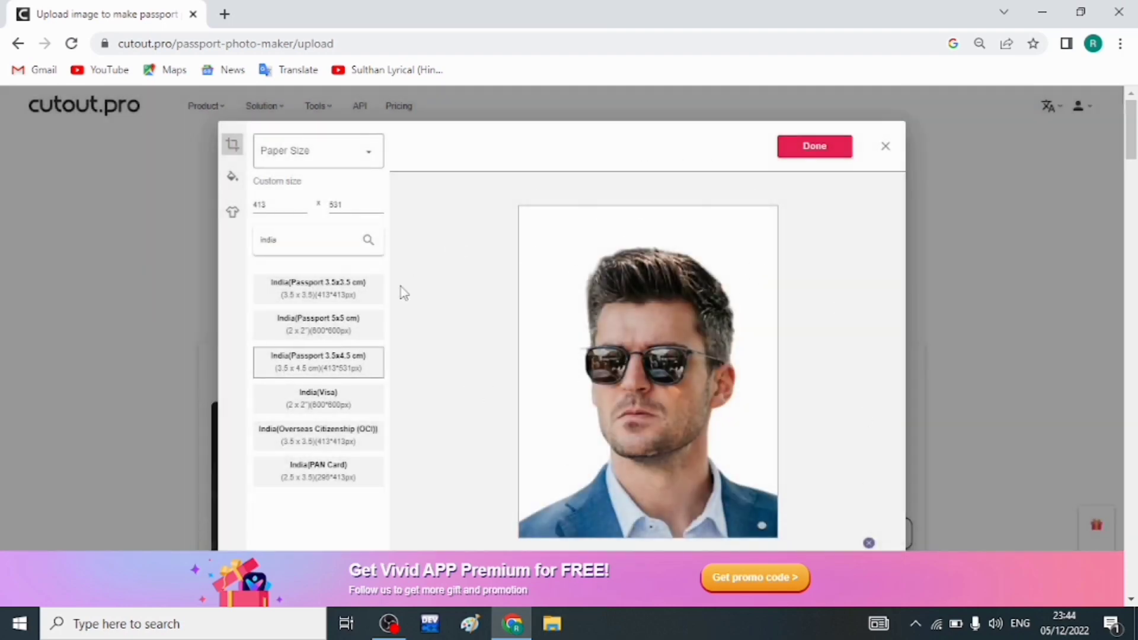
Step: Switch the paper size from the 3.5 x 5 inch sheet to Individual/single photo
{"action": "left_click", "coordinate": [292, 154]}
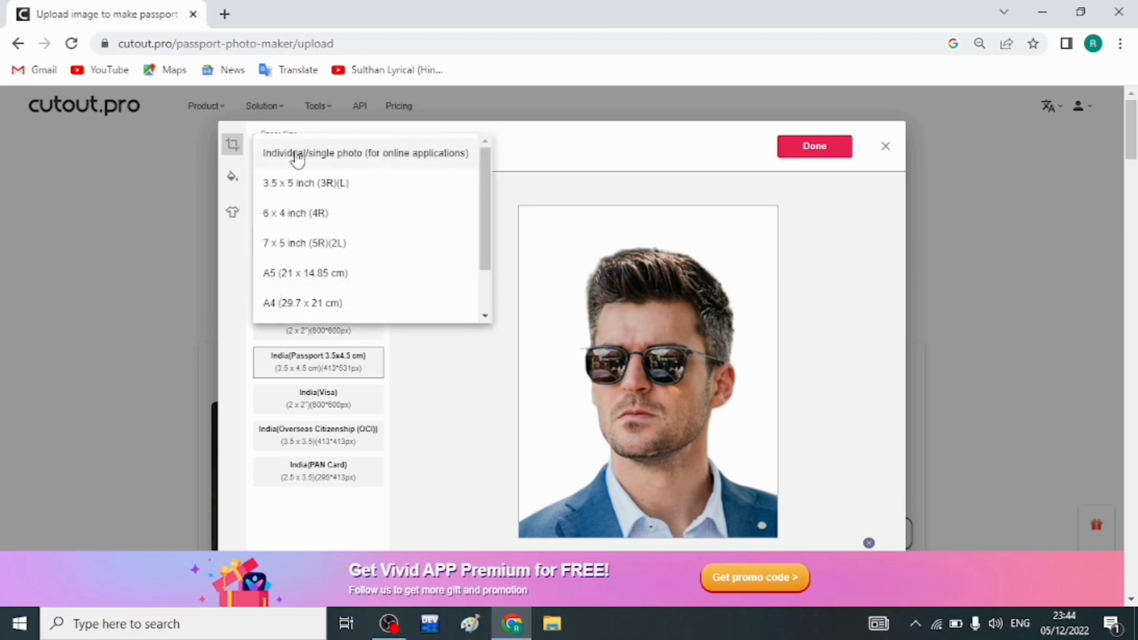
{"action": "left_click", "coordinate": [294, 156]}
{"action": "left_click", "coordinate": [299, 158]}
{"action": "left_click", "coordinate": [299, 190]}
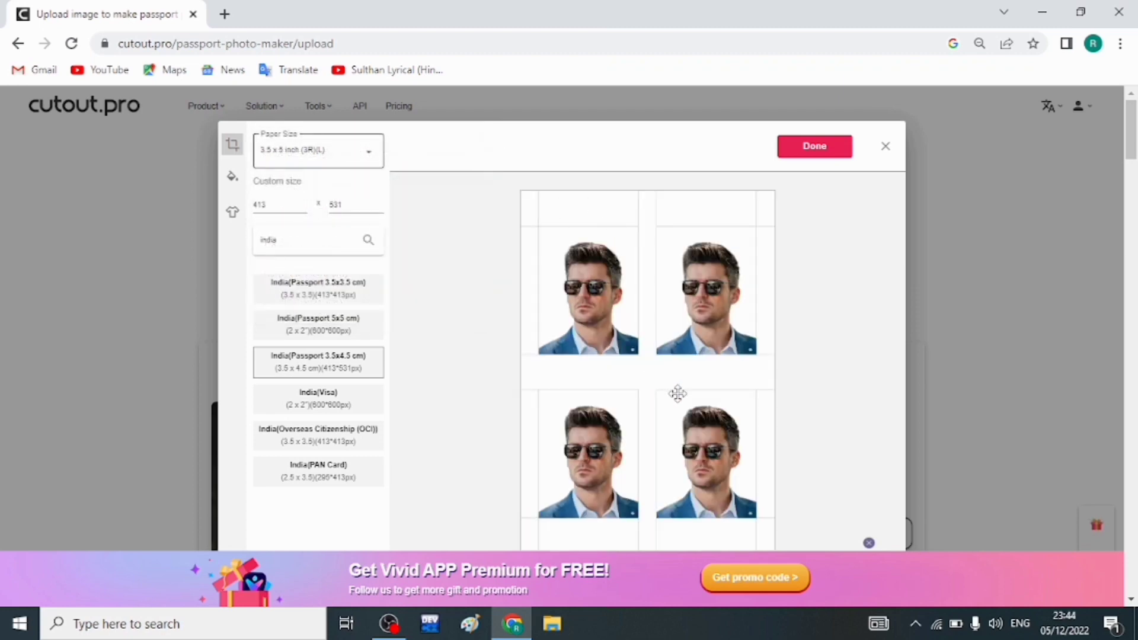
{"action": "left_click", "coordinate": [335, 153]}
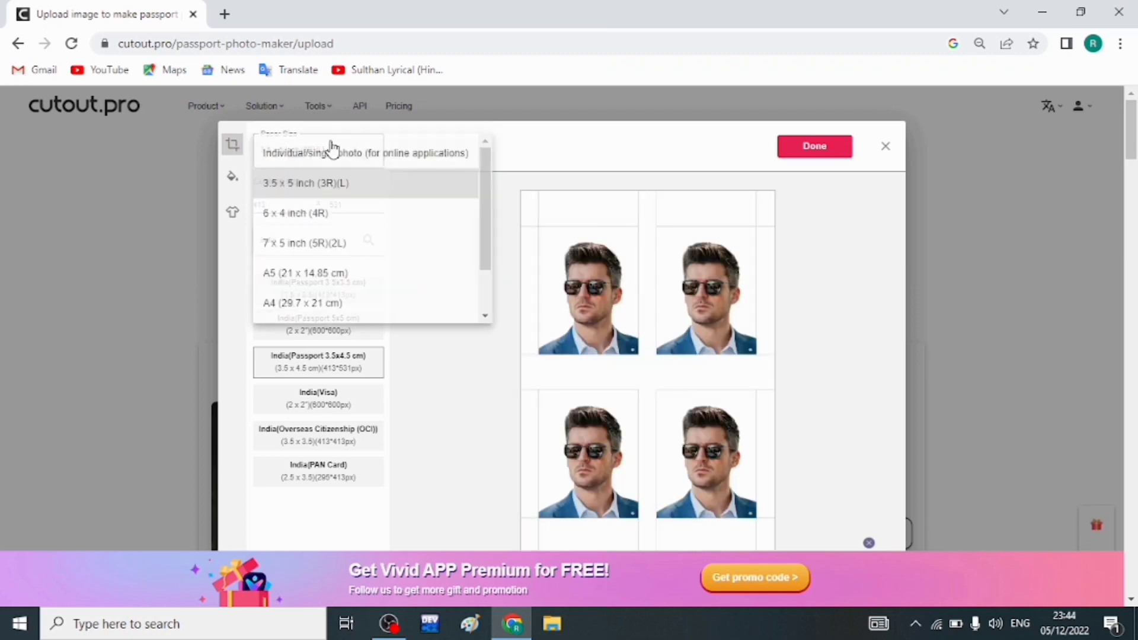
{"action": "left_click", "coordinate": [290, 153]}
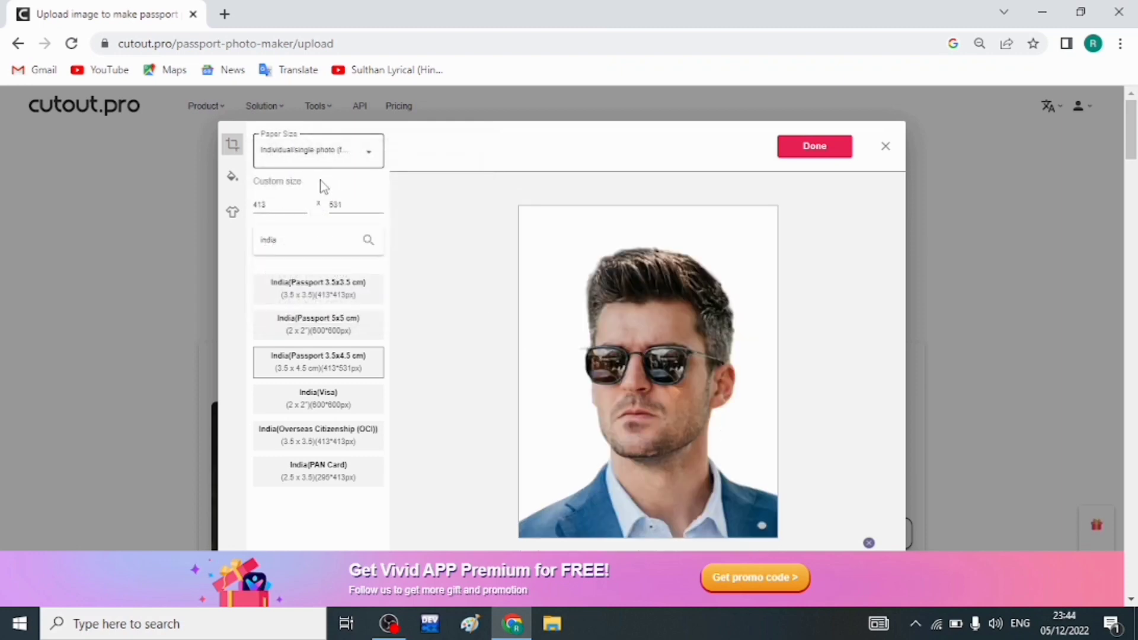
Step: Try blue, cyan, navy and white backgrounds, then settle on the light-blue stylish swatch
{"action": "left_click", "coordinate": [232, 176]}
{"action": "left_click", "coordinate": [292, 161]}
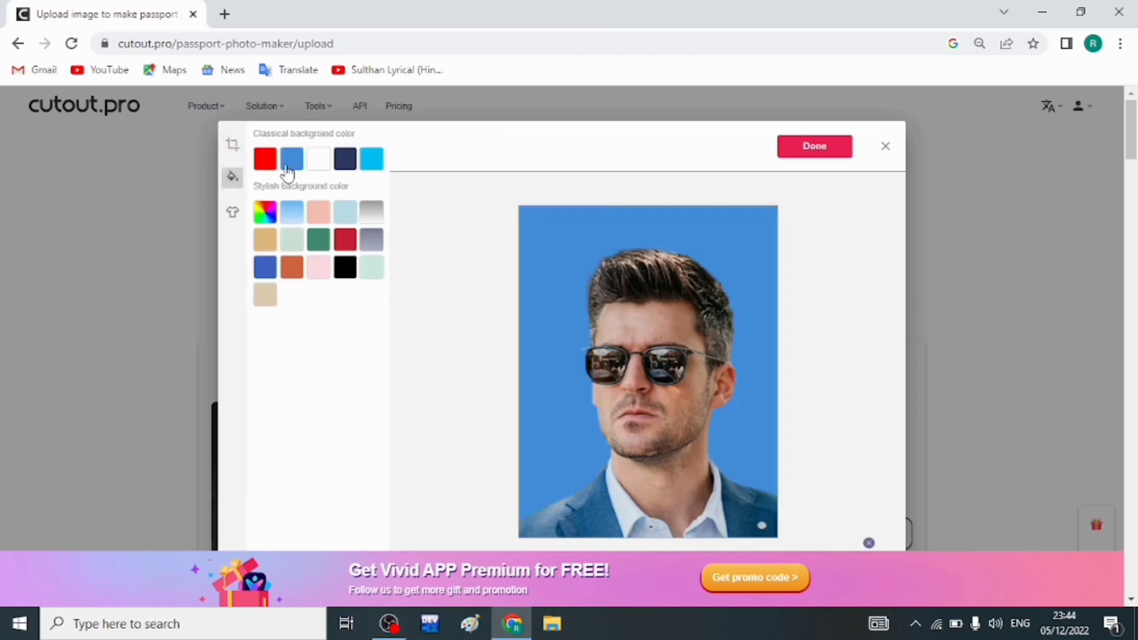
{"action": "left_click", "coordinate": [363, 166]}
{"action": "left_click", "coordinate": [346, 160]}
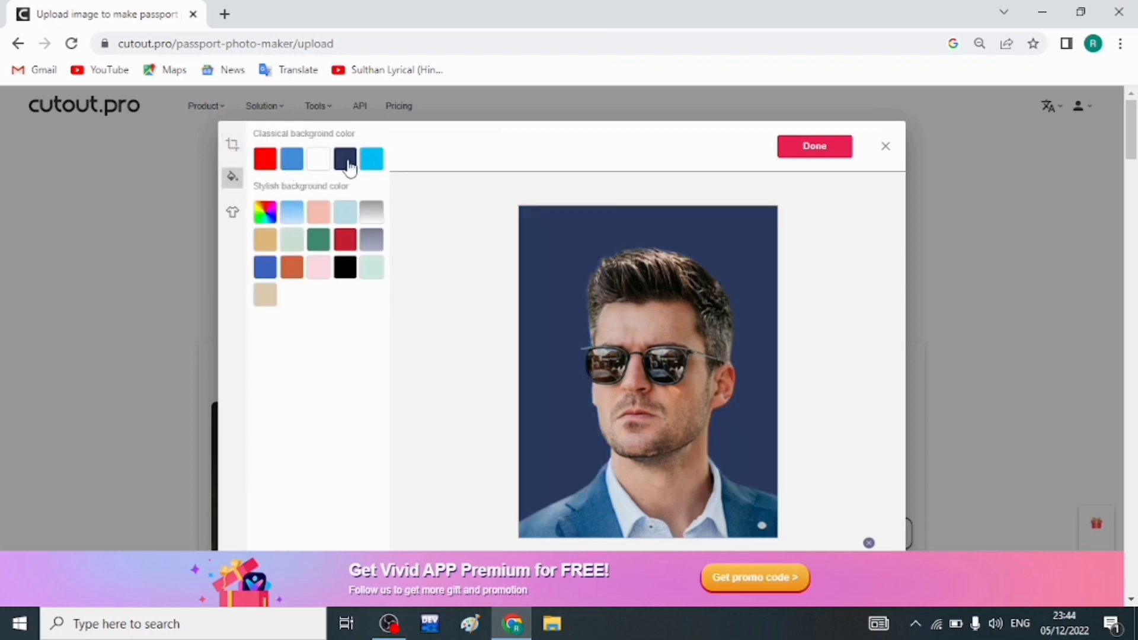
{"action": "left_click", "coordinate": [313, 167]}
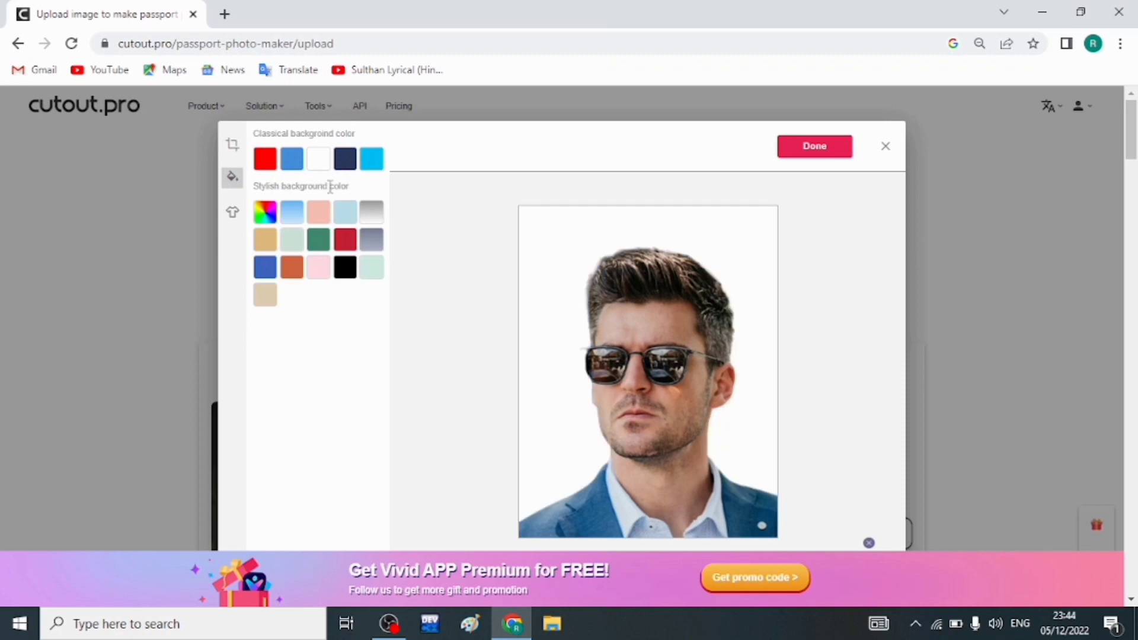
{"action": "left_click", "coordinate": [337, 220]}
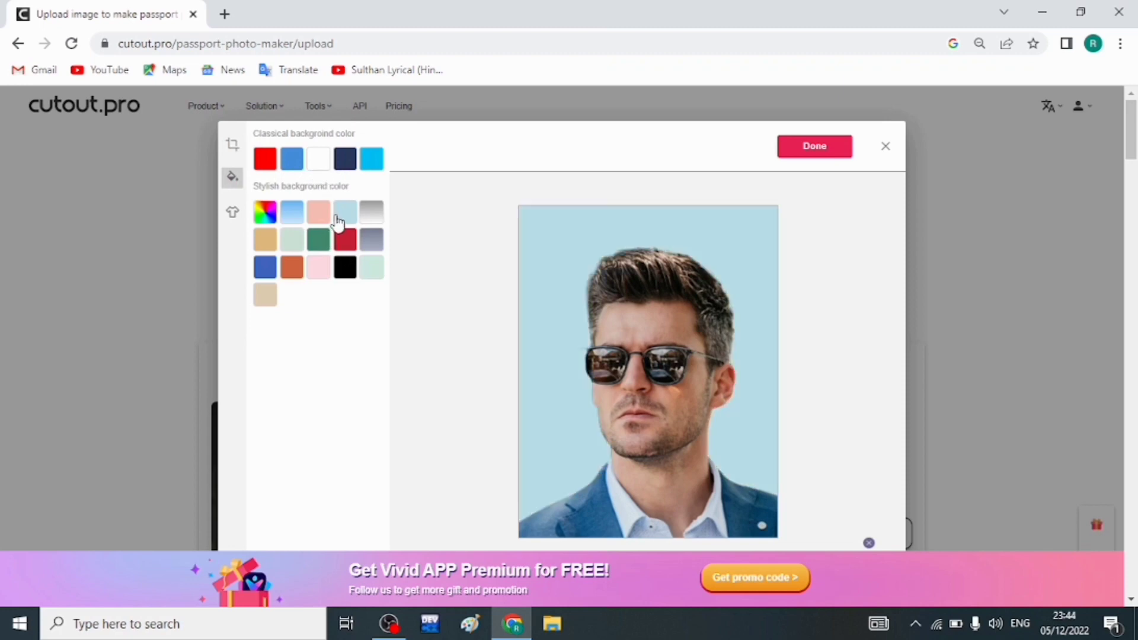
Step: Try a dark navy shirt from the Men's outfits, then revert to 'Original'
{"action": "left_click", "coordinate": [230, 216]}
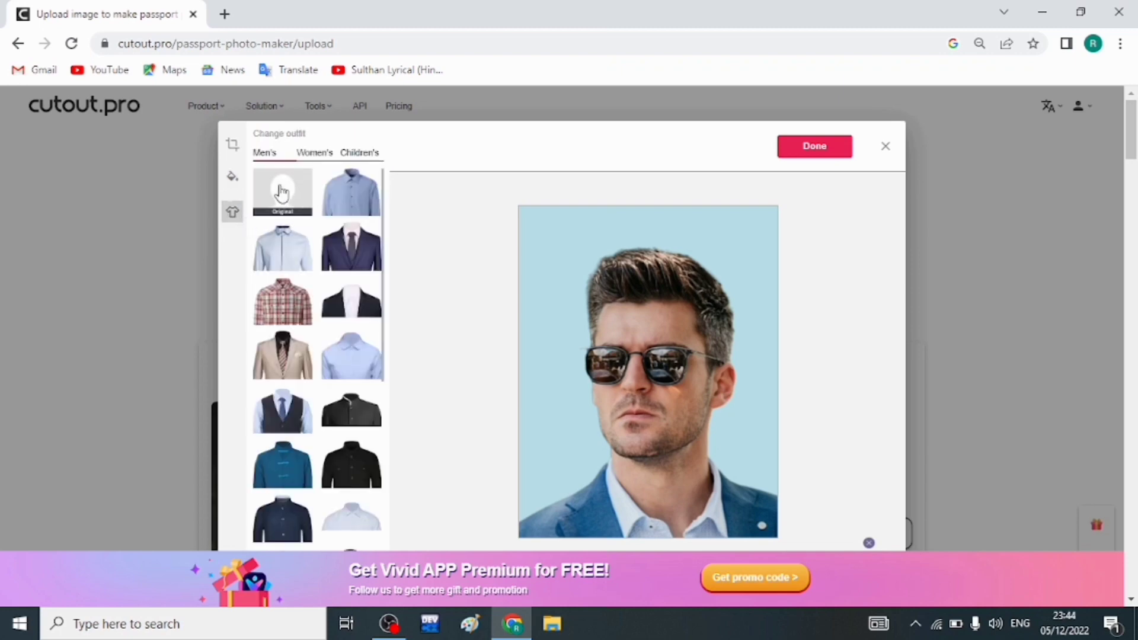
{"action": "scroll", "coordinate": [366, 295], "scroll_direction": "down", "scroll_amount": 1}
{"action": "scroll", "coordinate": [357, 302], "scroll_direction": "down", "scroll_amount": 4}
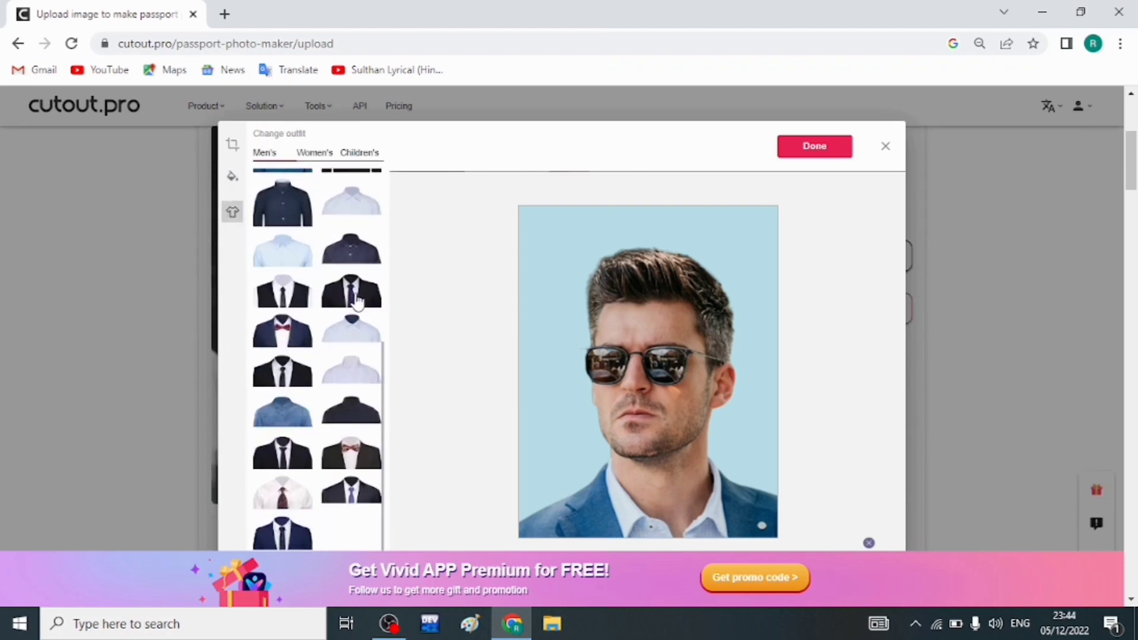
{"action": "left_click", "coordinate": [283, 204]}
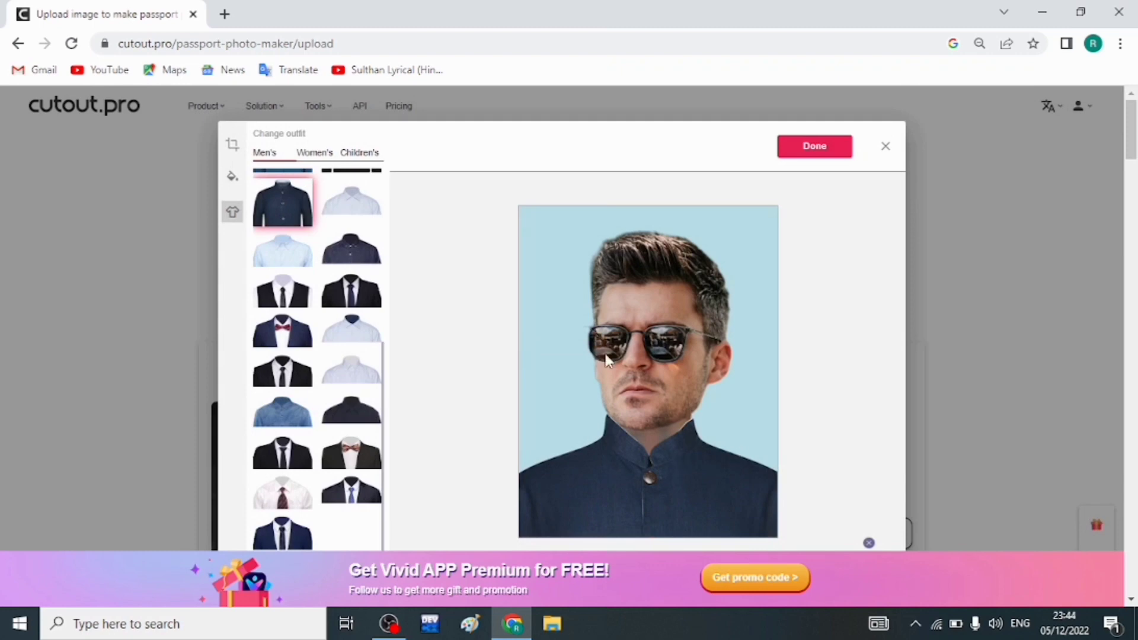
{"action": "scroll", "coordinate": [286, 275], "scroll_direction": "up", "scroll_amount": 5}
{"action": "scroll", "coordinate": [287, 276], "scroll_direction": "up", "scroll_amount": 1}
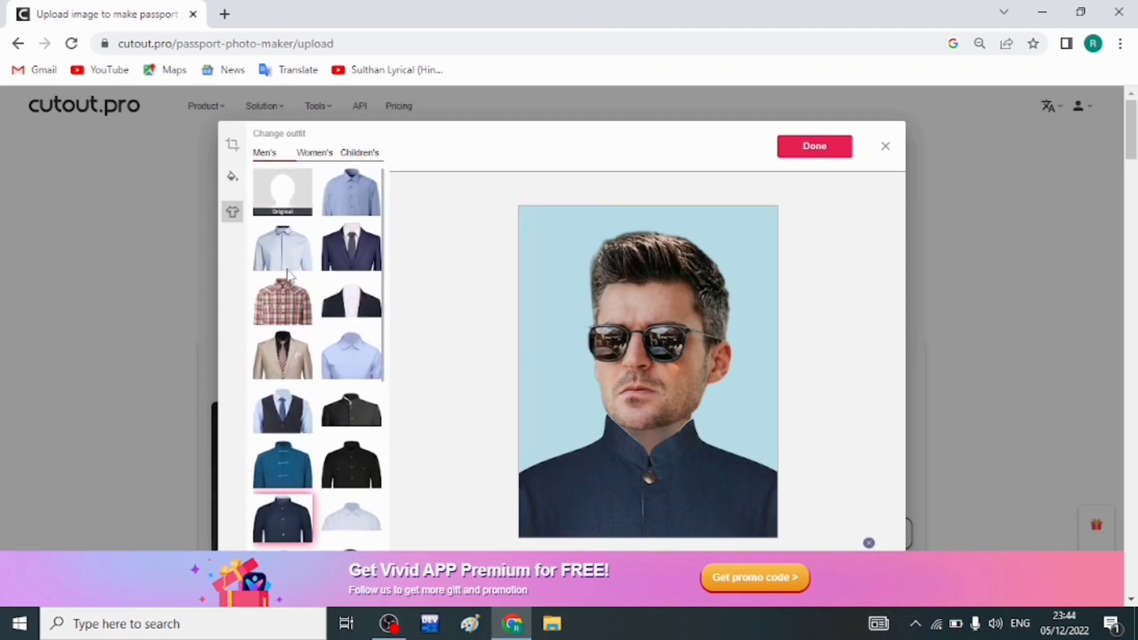
{"action": "left_click", "coordinate": [277, 206]}
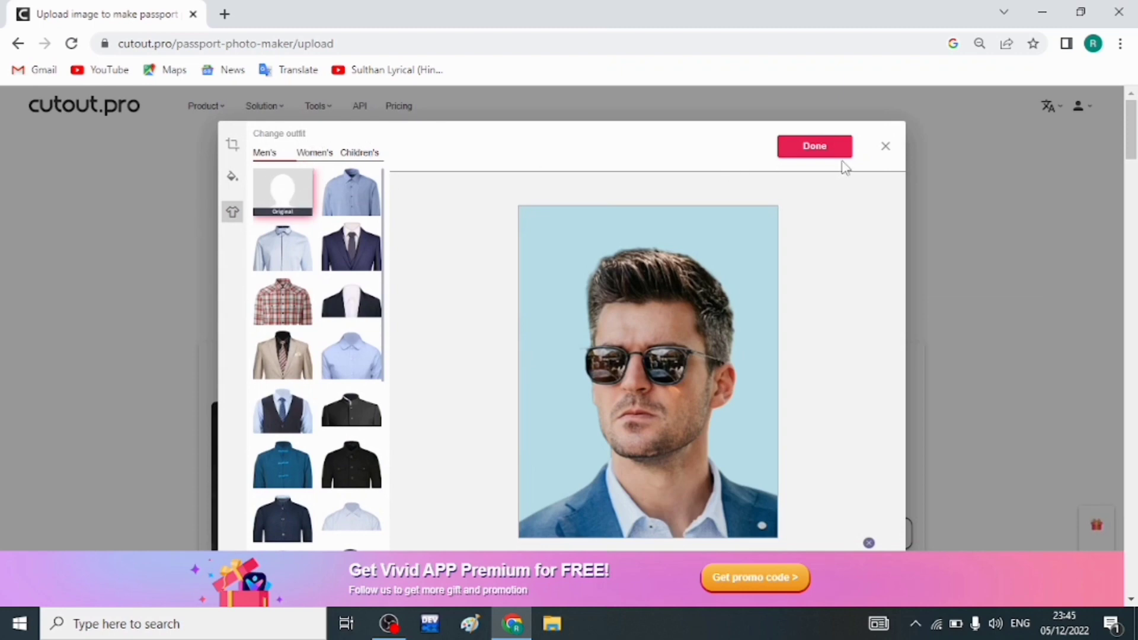
Step: Finish editing and save the 413 x 531 light-blue photo via Download HD
{"action": "left_click", "coordinate": [820, 147]}
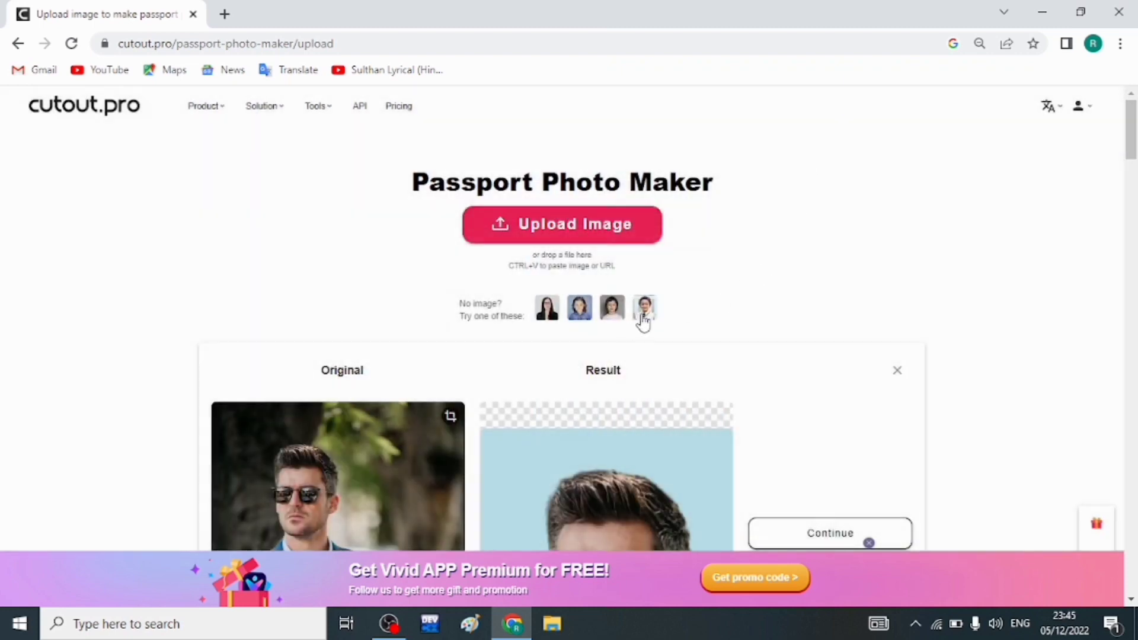
{"action": "scroll", "coordinate": [634, 355], "scroll_direction": "down", "scroll_amount": 2}
{"action": "scroll", "coordinate": [522, 459], "scroll_direction": "up", "scroll_amount": 2}
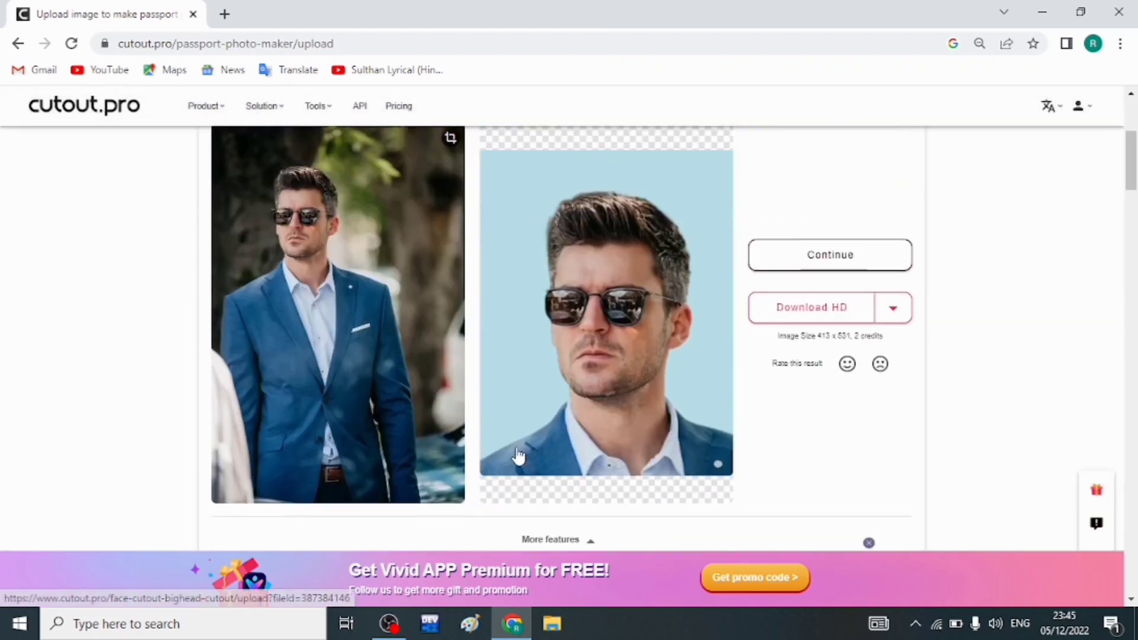
{"action": "scroll", "coordinate": [415, 404], "scroll_direction": "up", "scroll_amount": 3}
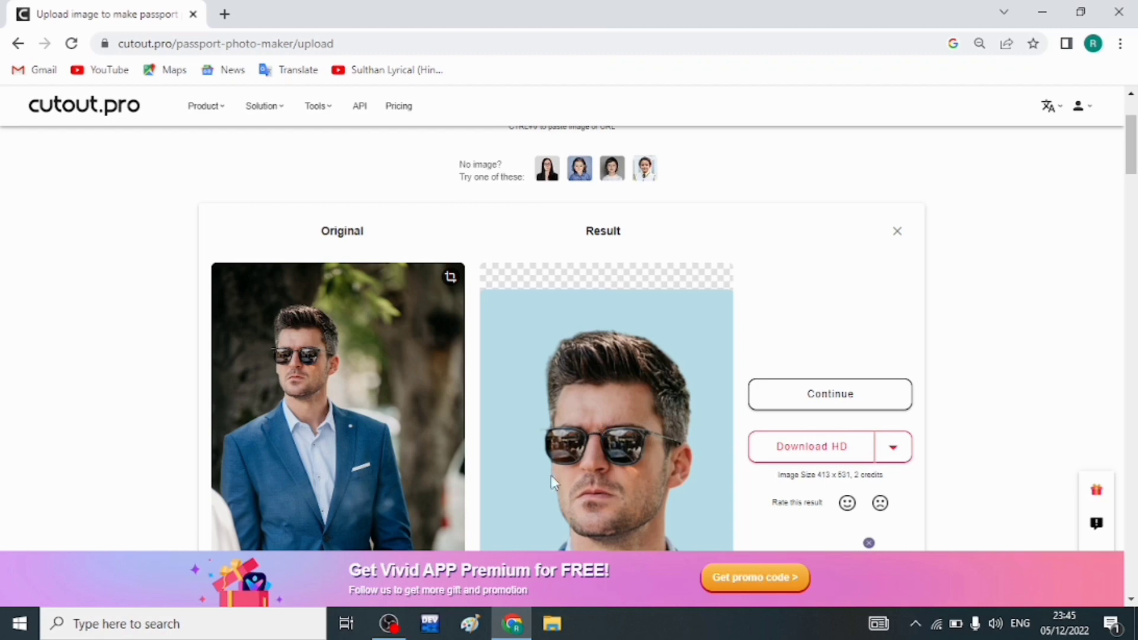
{"action": "scroll", "coordinate": [332, 467], "scroll_direction": "down", "scroll_amount": 2}
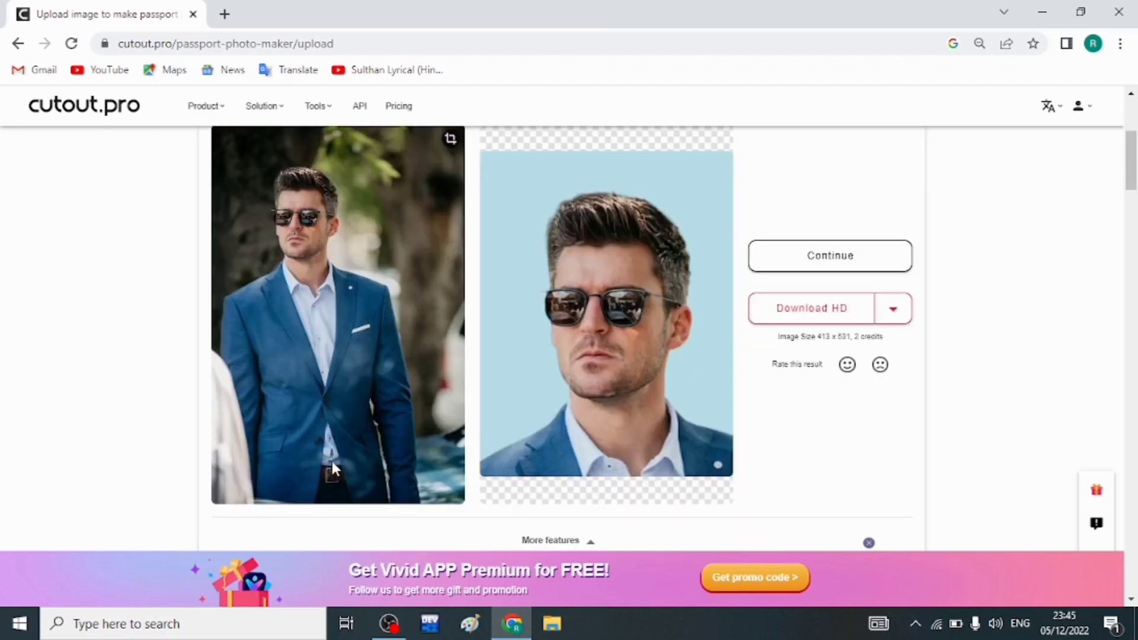
{"action": "scroll", "coordinate": [332, 461], "scroll_direction": "up", "scroll_amount": 2}
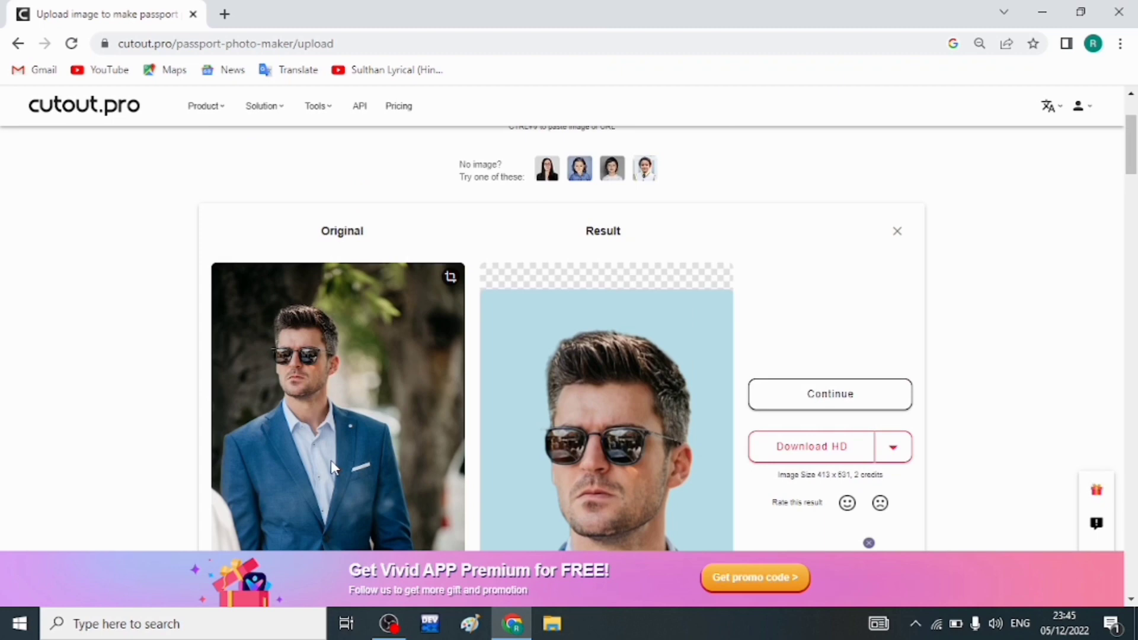
{"action": "scroll", "coordinate": [330, 467], "scroll_direction": "down", "scroll_amount": 2}
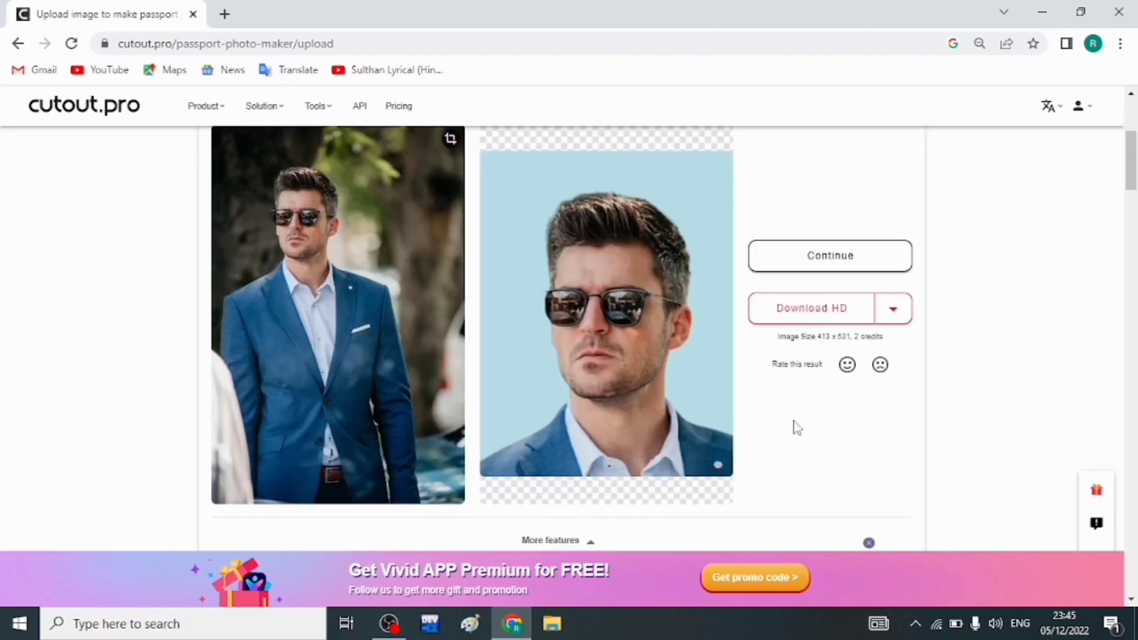
{"action": "left_click", "coordinate": [854, 326]}
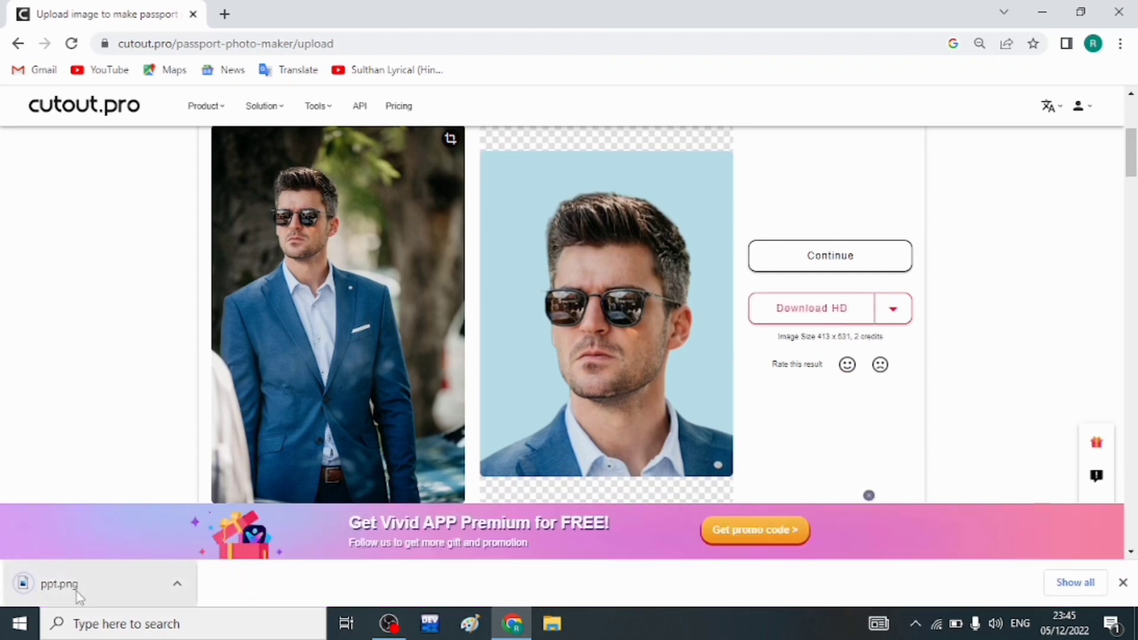
Step: Open ppt.png in Photos, zoom in to inspect it, then close Photos and Chrome
{"action": "left_click", "coordinate": [77, 593]}
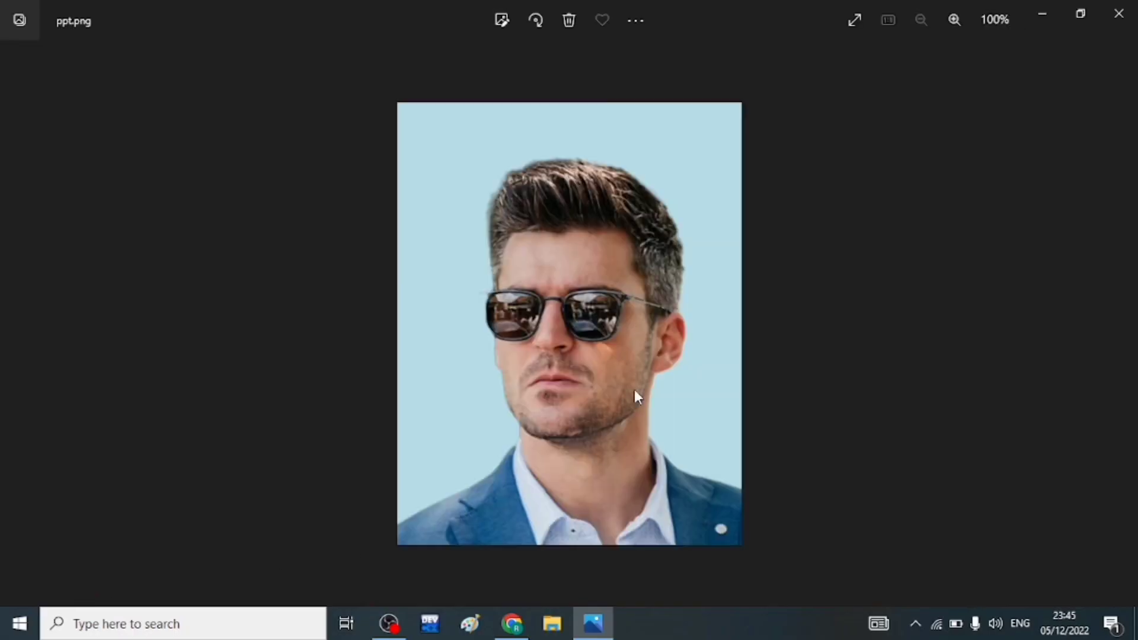
{"action": "scroll", "coordinate": [634, 391], "scroll_direction": "up", "scroll_amount": 1}
{"action": "scroll", "coordinate": [635, 398], "scroll_direction": "up", "scroll_amount": 1}
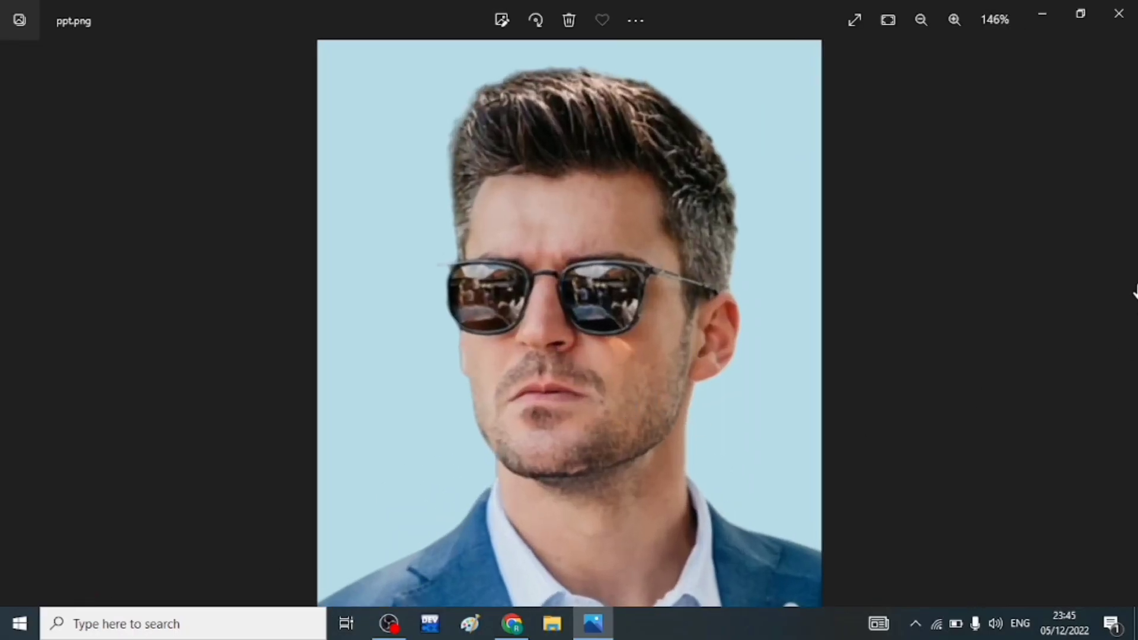
{"action": "left_click", "coordinate": [1119, 13]}
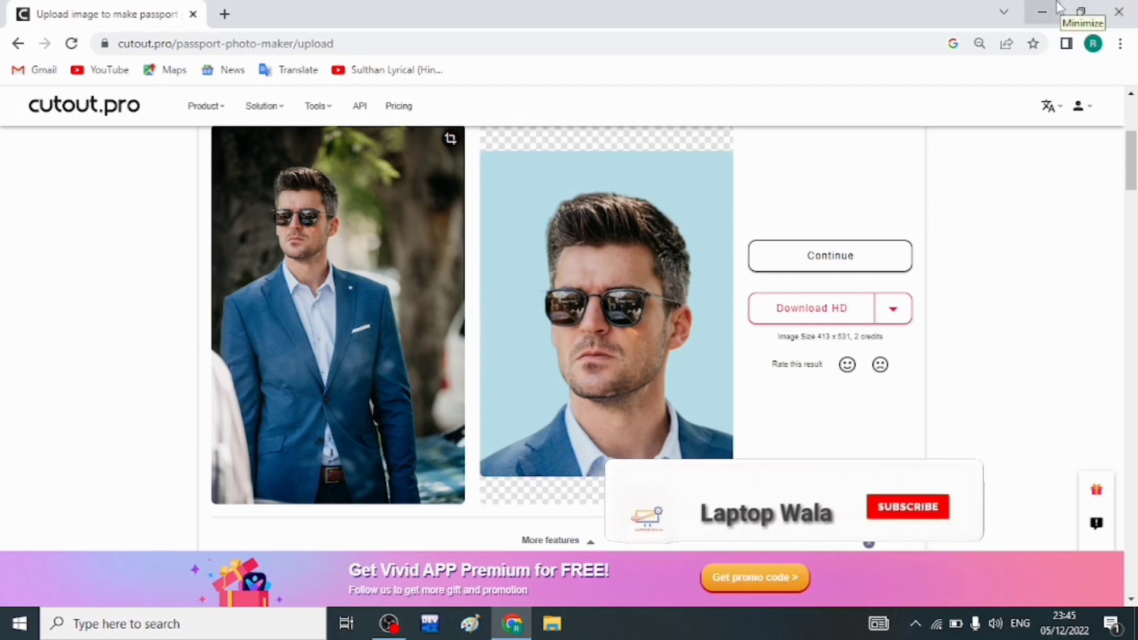
{"action": "left_click", "coordinate": [1132, 8]}
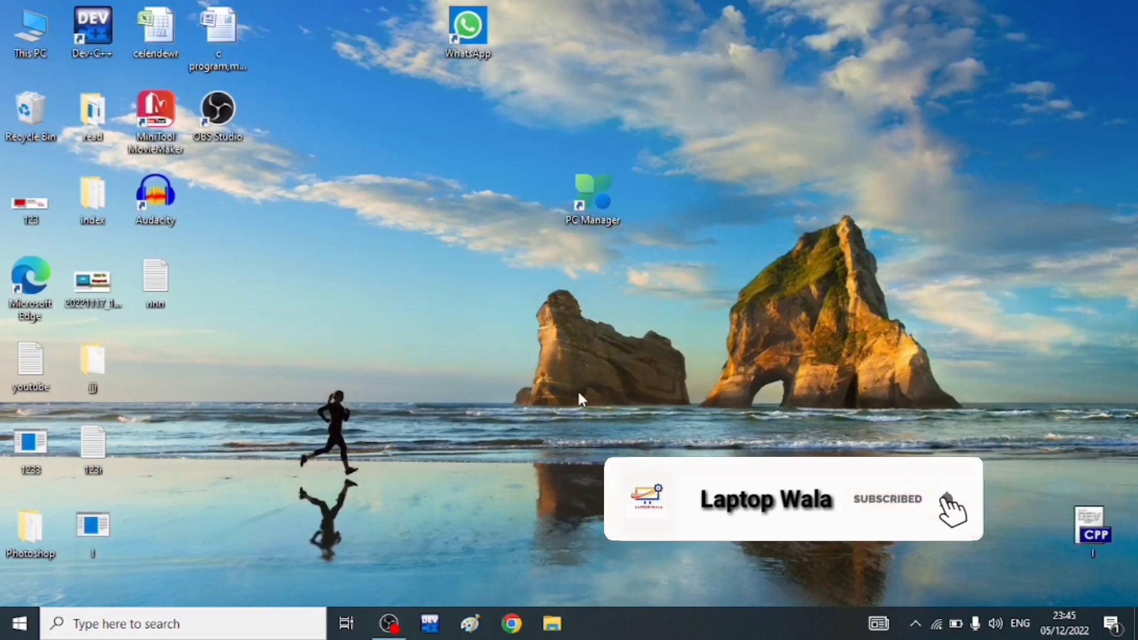